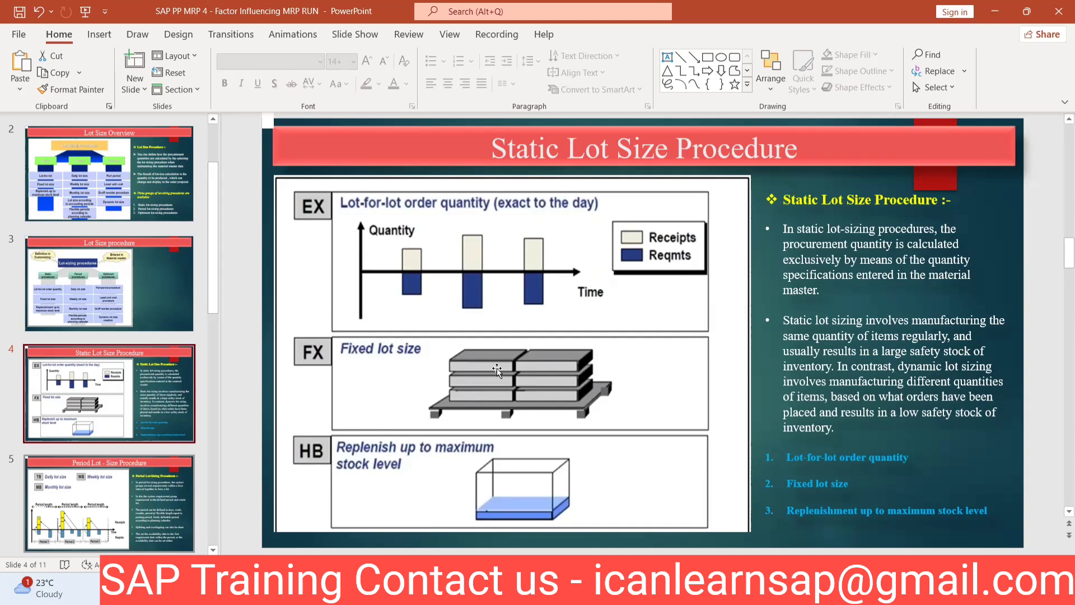
# Finish the Static Lot Size Procedure slide and bring up the open-windows switcher.
pyautogui.hotkey('alt', 'Tab')
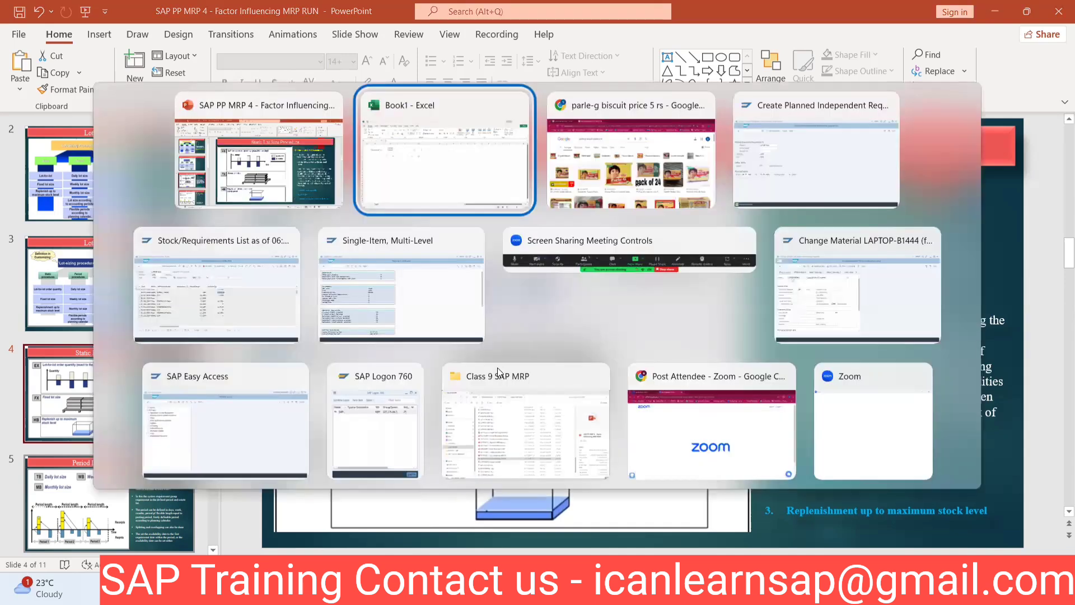
# In the MD04 stock/requirements list, select the material number LAPTOP-B14.
pyautogui.hotkey('alt', 'Tab')
pyautogui.hotkey('alt', 'Tab')
pyautogui.hotkey('alt', 'Tab')
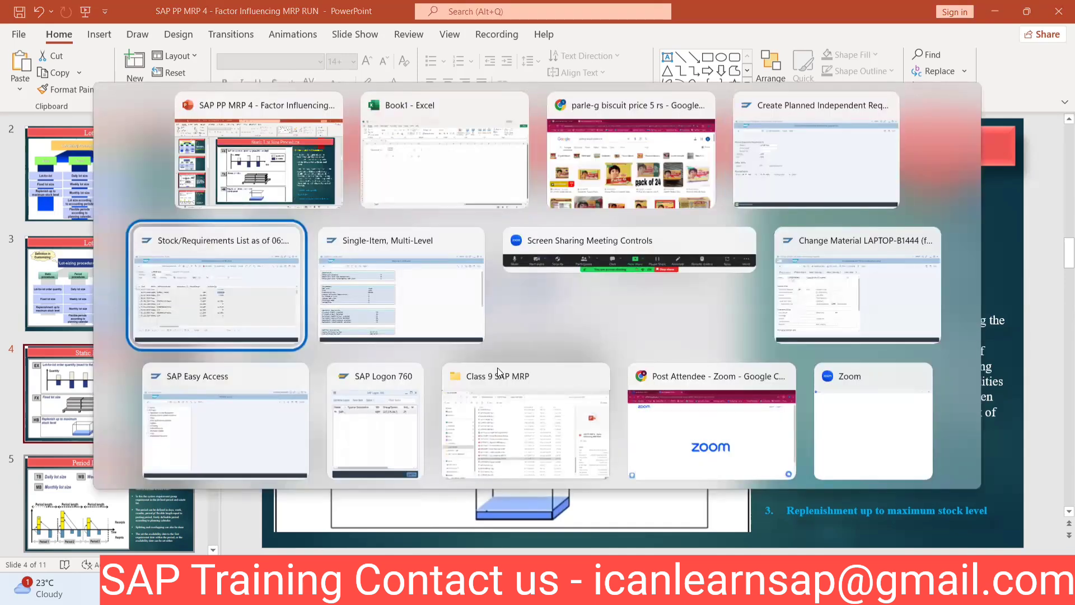
pyautogui.click(192, 105)
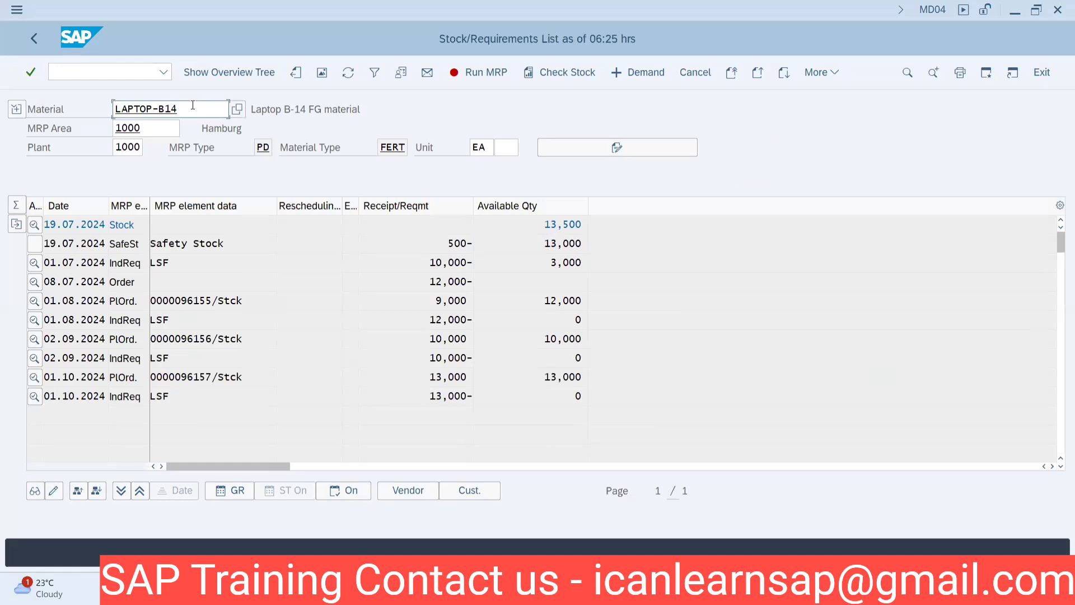
pyautogui.doubleClick(192, 105)
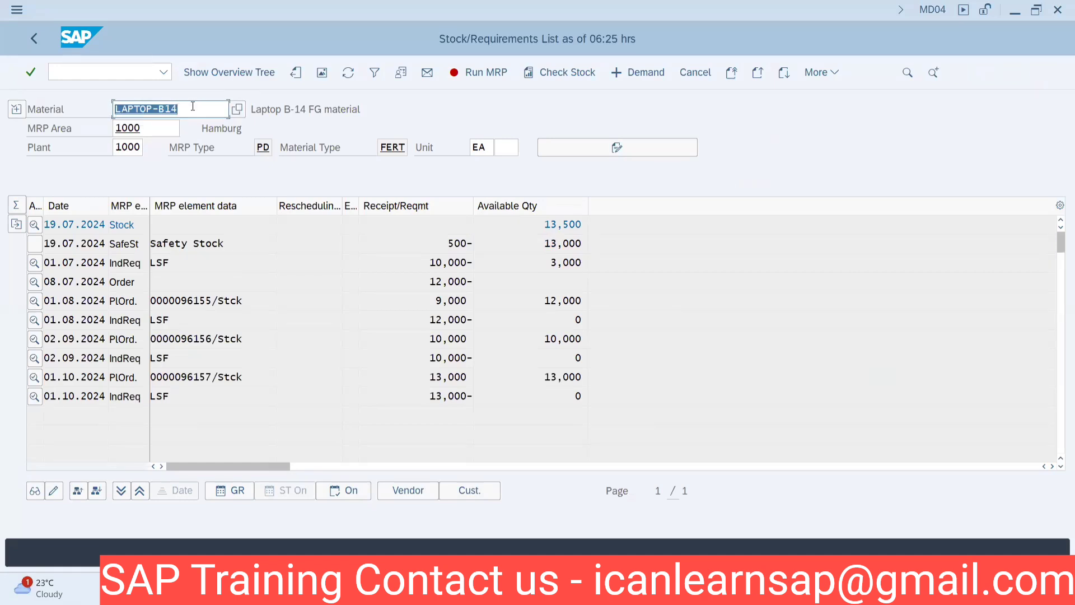
# Start Change Material with /nmm02 for LAPTOP-B14 from the MD61 window.
pyautogui.hotkey('alt', 'Tab')
pyautogui.hotkey('alt', 'Tab')
pyautogui.hotkey('alt', 'Tab')
pyautogui.hotkey('alt', 'Tab')
pyautogui.hotkey('ctrl', '/')
pyautogui.write('/nmd')
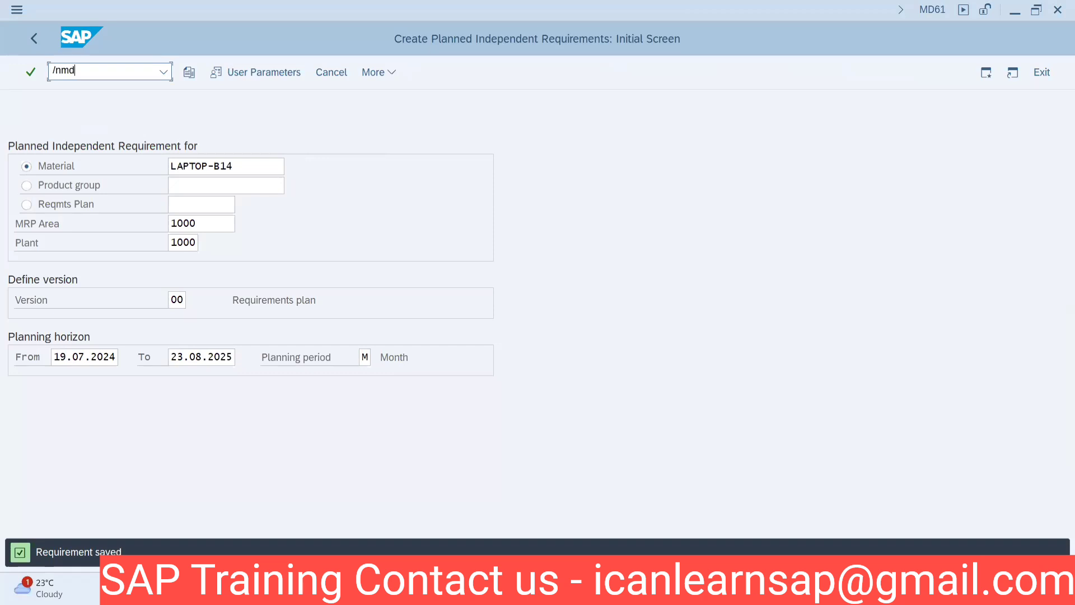
pyautogui.write('m02')
pyautogui.press('Return')
pyautogui.press('Return')
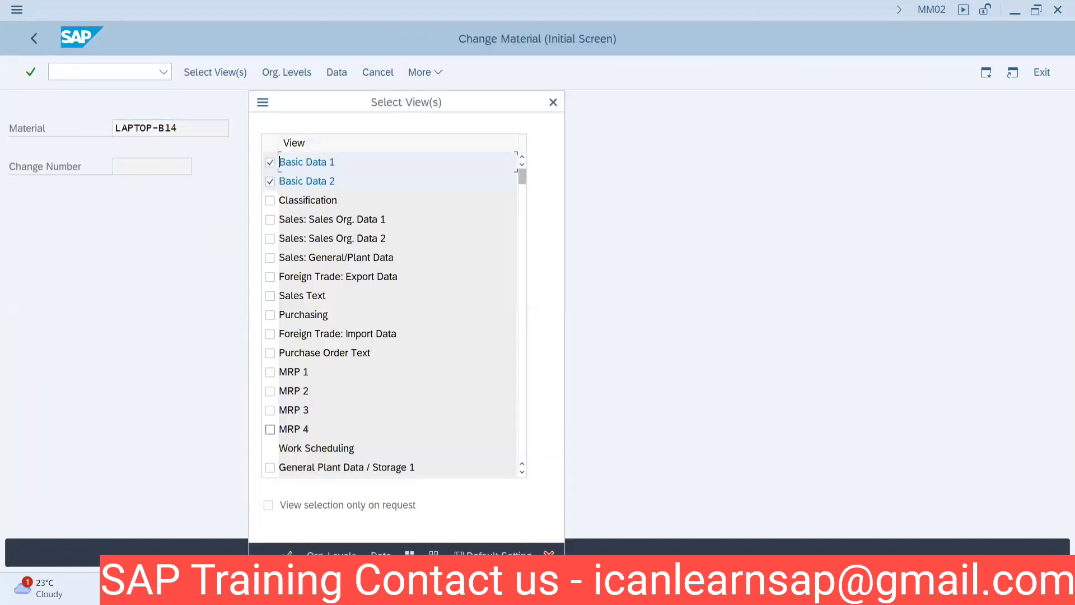
# Select only the MRP 1 view for LAPTOP-B14 in plant 1000.
pyautogui.click(434, 553)
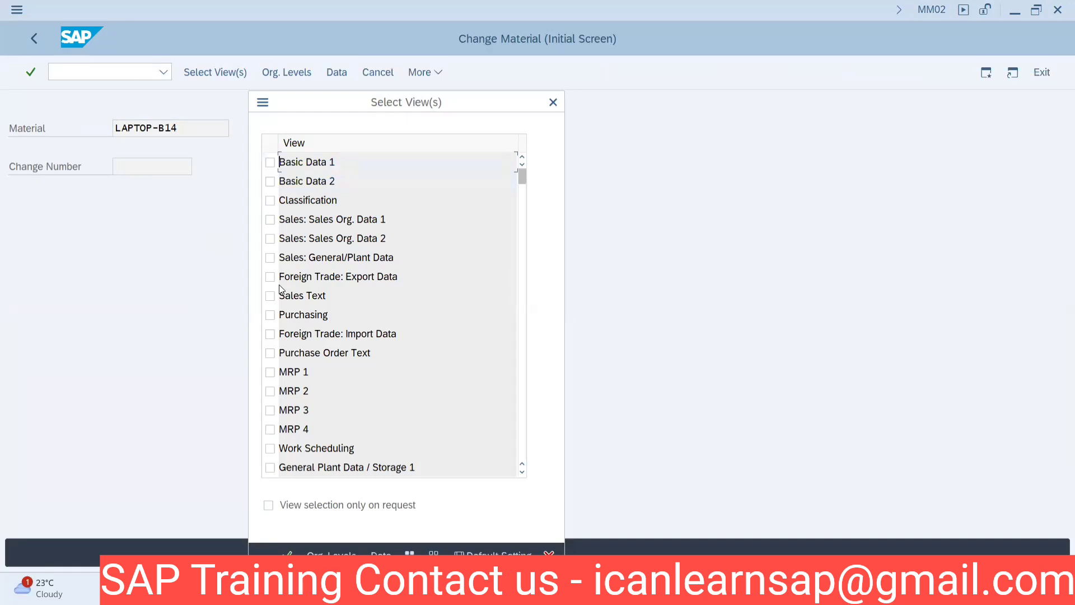
pyautogui.click(270, 372)
pyautogui.press('Return')
pyautogui.write('1000')
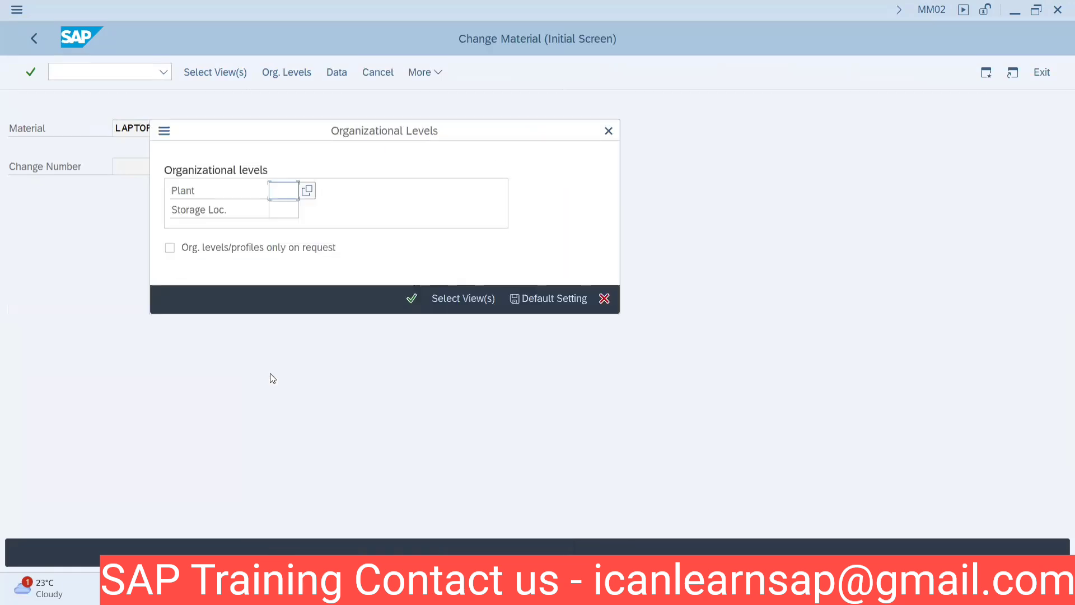
pyautogui.press('Return')
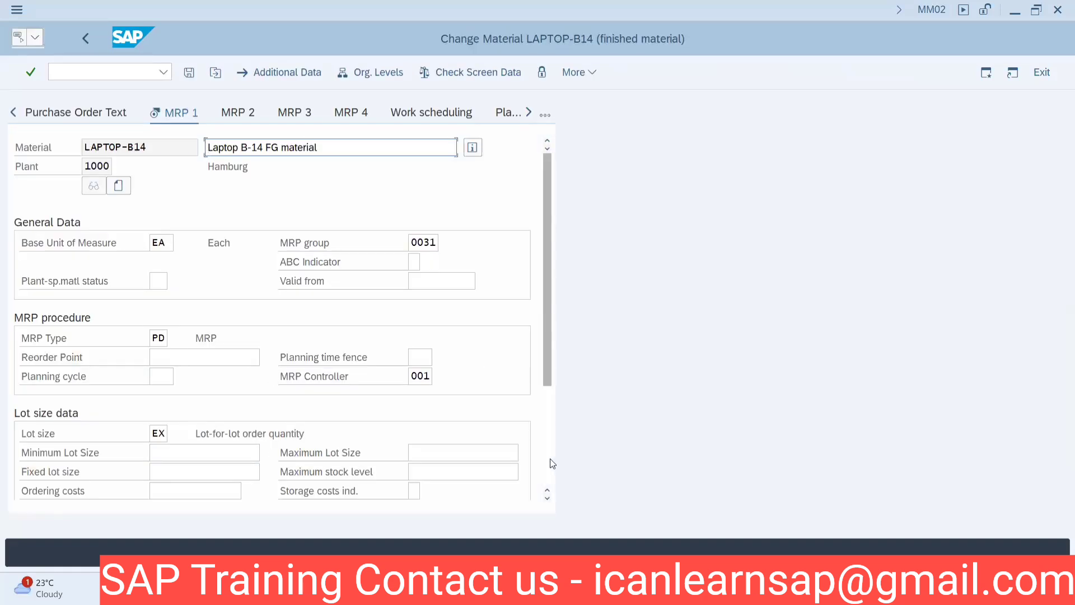
# Set lot size procedure FX with fixed lot size 5000 and save the material.
pyautogui.scroll(-3, 206, 346)
pyautogui.click(157, 281)
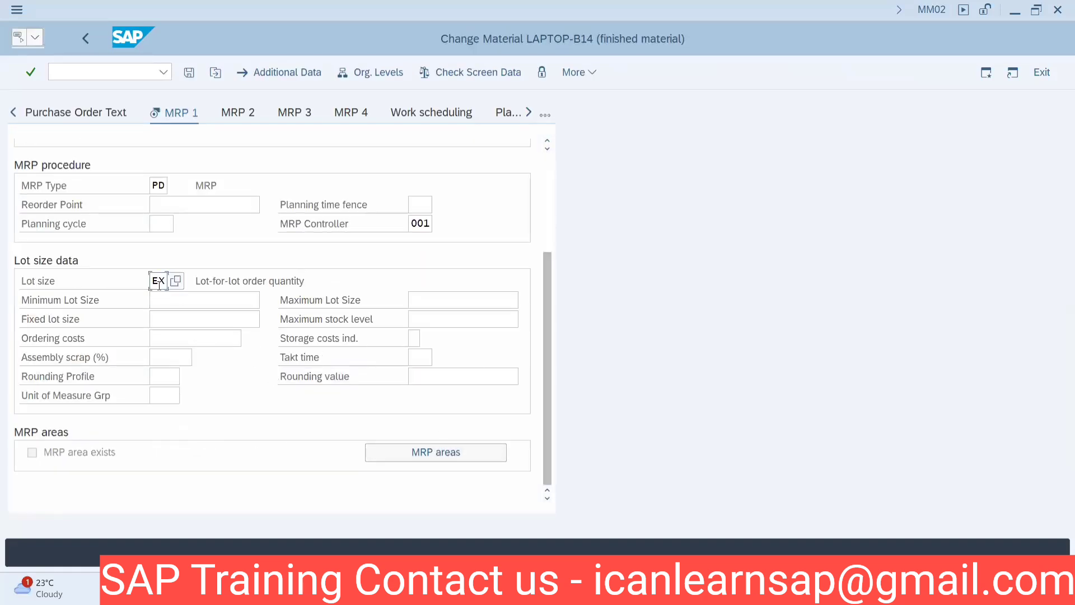
pyautogui.write('FX')
pyautogui.click(185, 318)
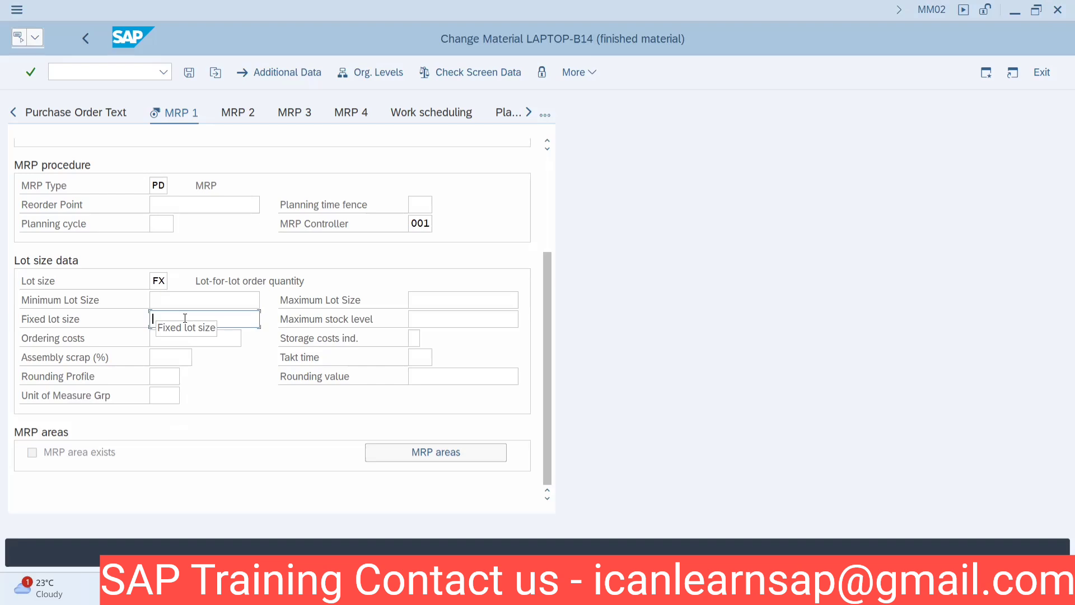
pyautogui.write('5000')
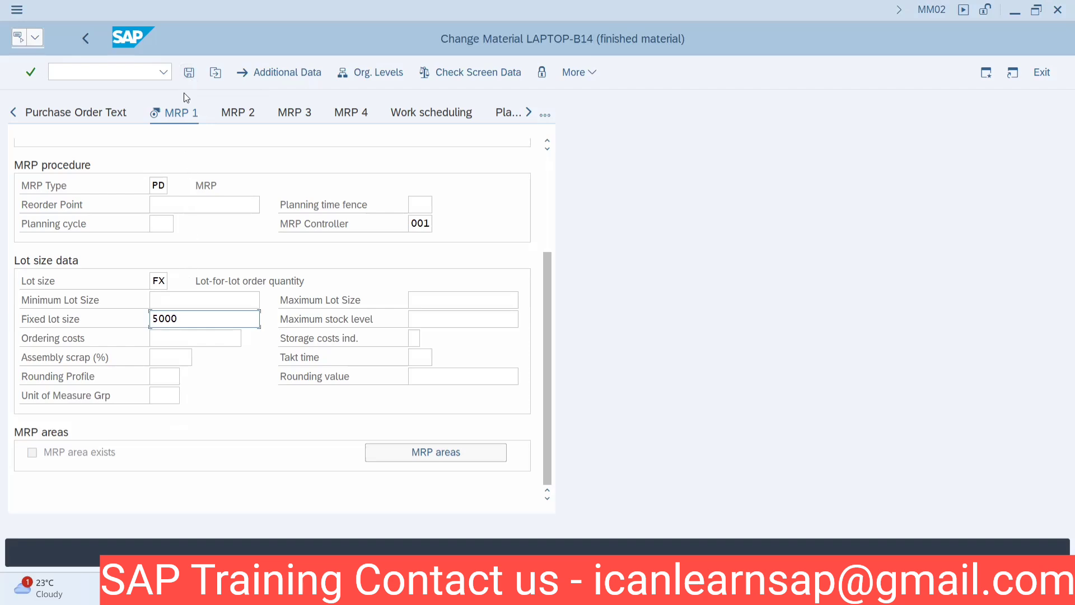
pyautogui.click(189, 73)
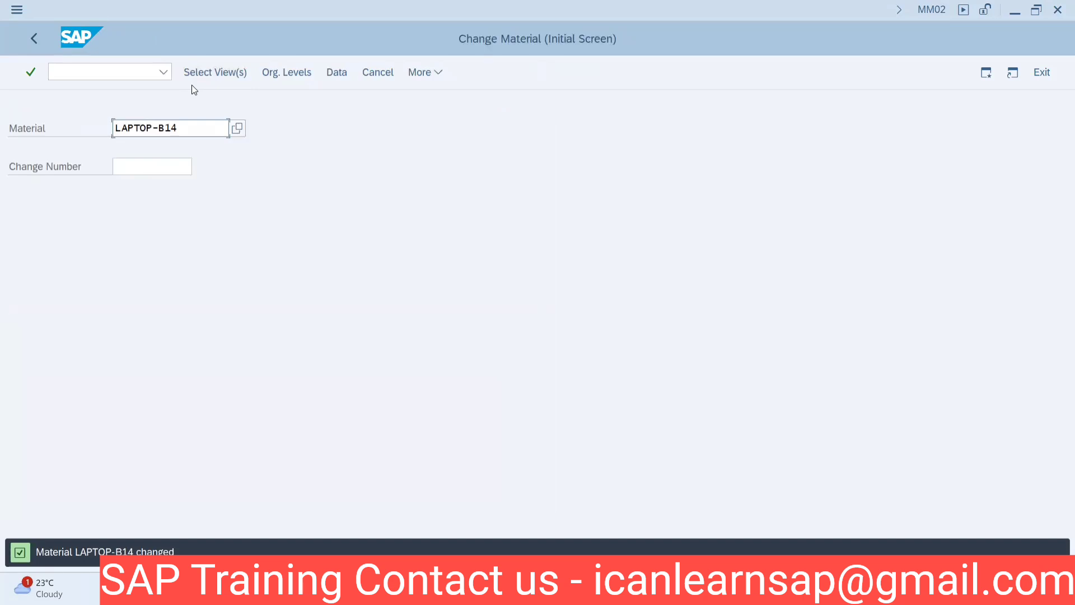
pyautogui.hotkey('alt', 'Tab')
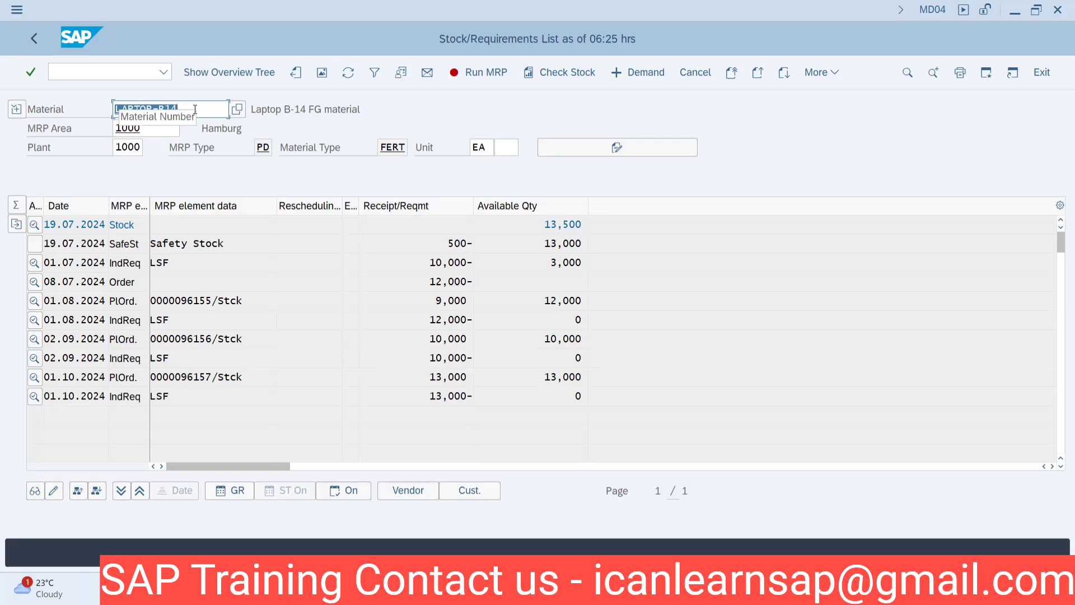
# From the Change Material window, run /nmd61 to reach LAPTOP-B14's planning table.
pyautogui.hotkey('alt', 'Tab')
pyautogui.hotkey('alt', 'Tab')
pyautogui.hotkey('alt', 'Tab')
pyautogui.hotkey('alt', 'Tab')
pyautogui.hotkey('alt', 'Tab')
pyautogui.hotkey('alt', 'Tab')
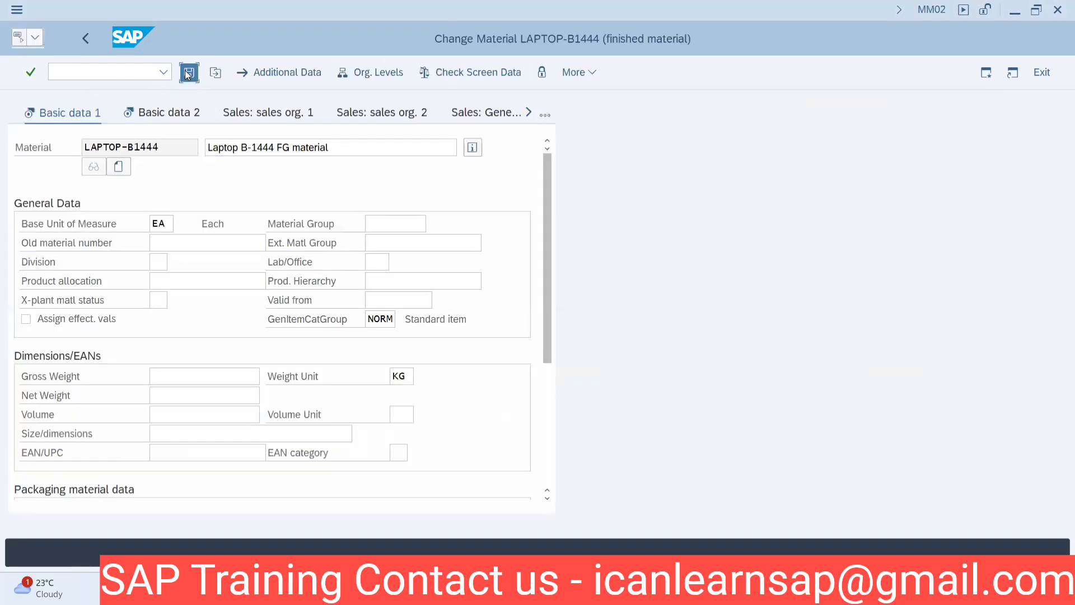
pyautogui.click(189, 73)
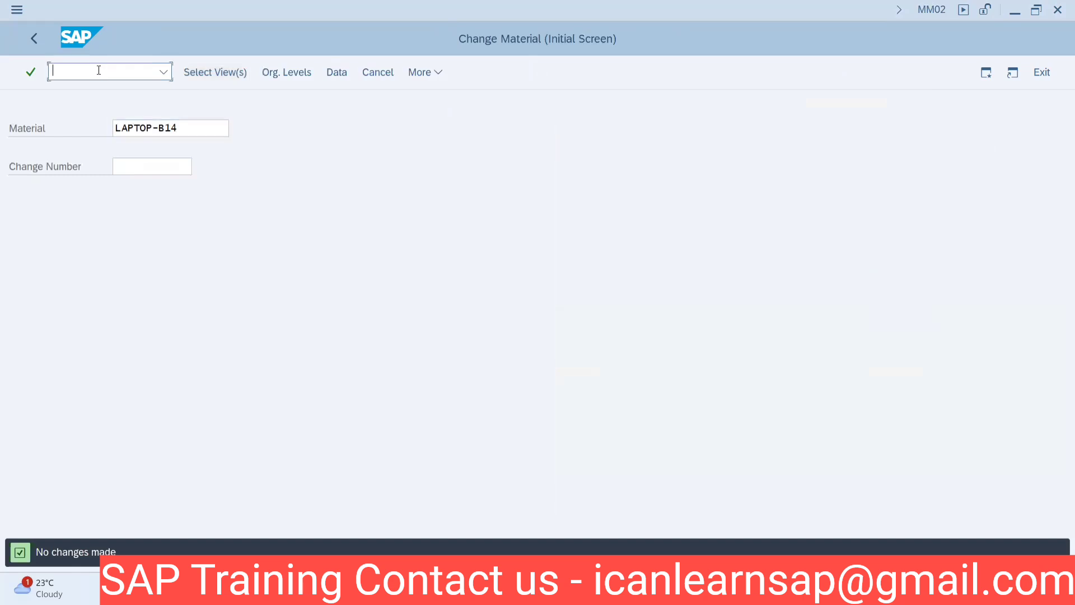
pyautogui.write('/nmd61')
pyautogui.press('Return')
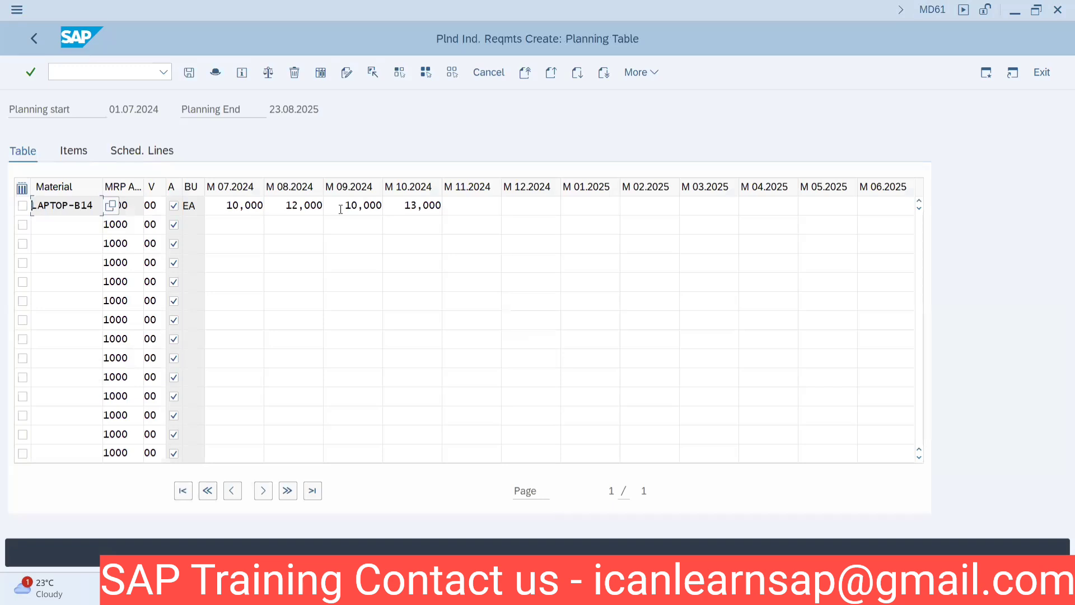
# Change July to 13000, September to 11000 and October to 16000.
pyautogui.click(236, 204)
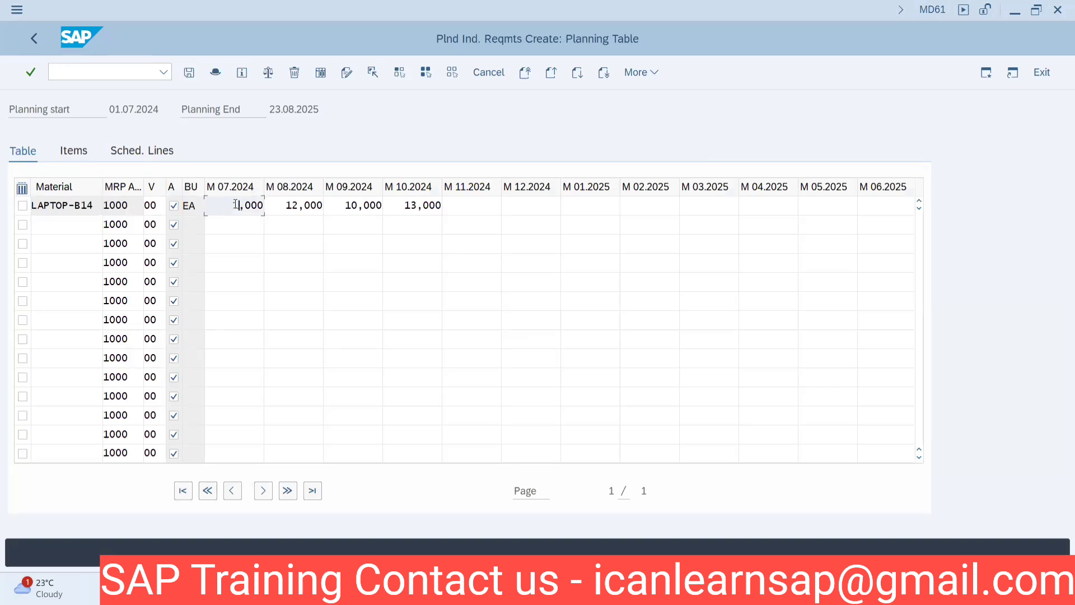
pyautogui.write('13000')
pyautogui.click(353, 206)
pyautogui.press('BackSpace')
pyautogui.write('1')
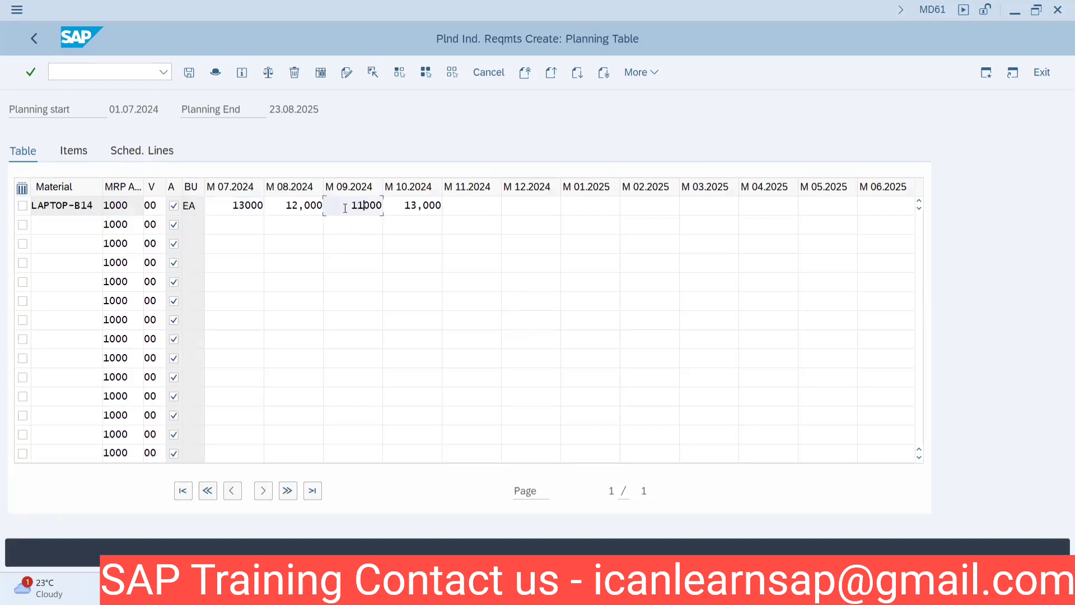
pyautogui.click(441, 206)
pyautogui.press('BackSpace')
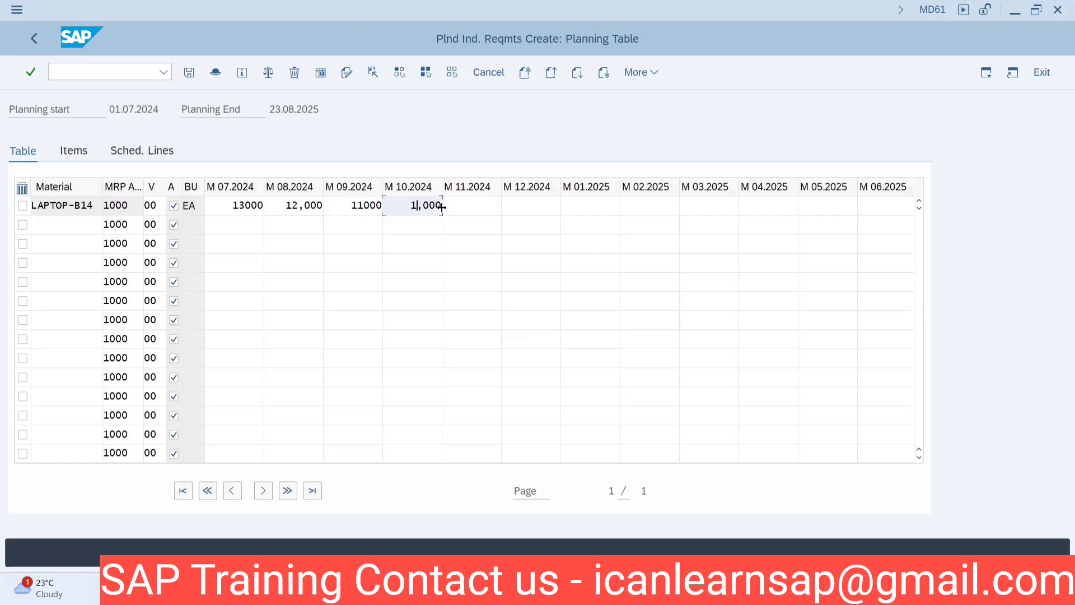
pyautogui.write('6')
pyautogui.click(493, 207)
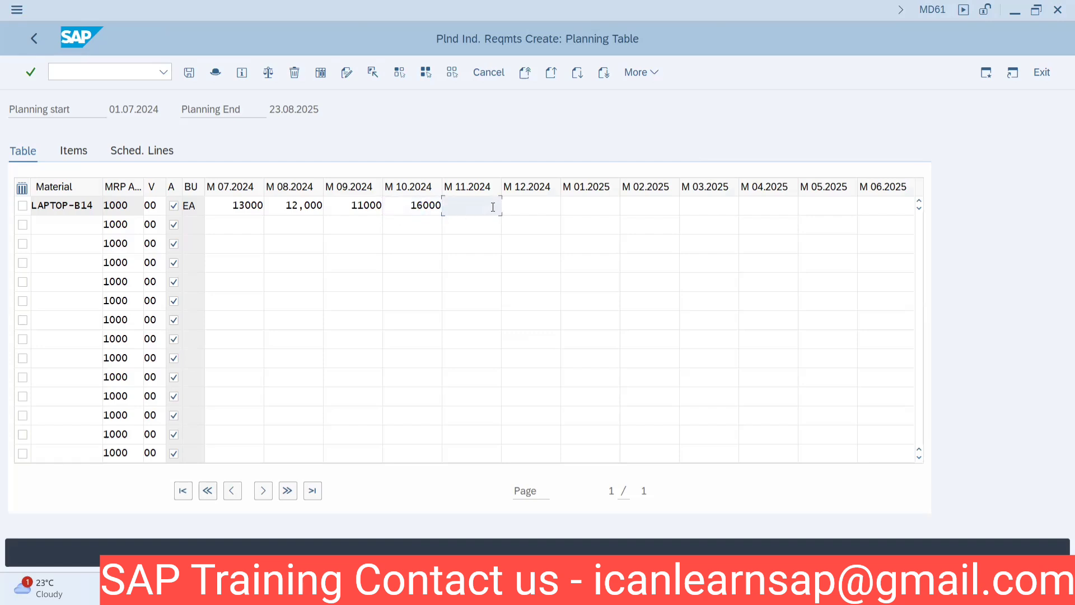
# Enter 17000 for November 2024 and save the planned independent requirements.
pyautogui.write('17000')
pyautogui.click(189, 72)
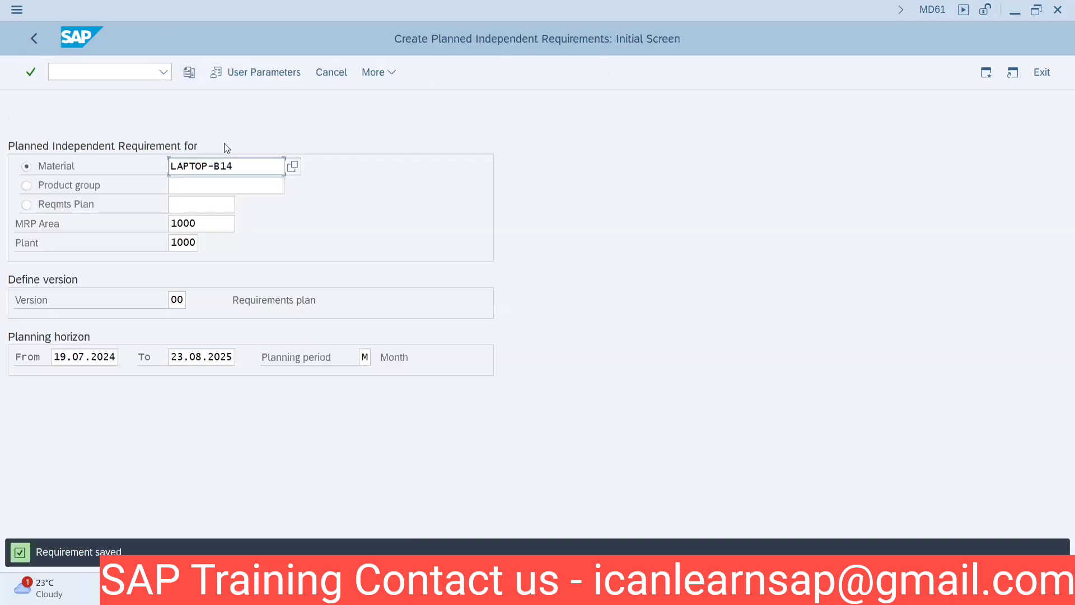
pyautogui.hotkey('alt', 'Tab')
pyautogui.hotkey('alt', 'Tab')
# Bring the single-item multi-level MRP (MD02) window to the front.
pyautogui.press('Tab')
pyautogui.hotkey('shift', 'Tab')
pyautogui.hotkey('shift', 'Tab')
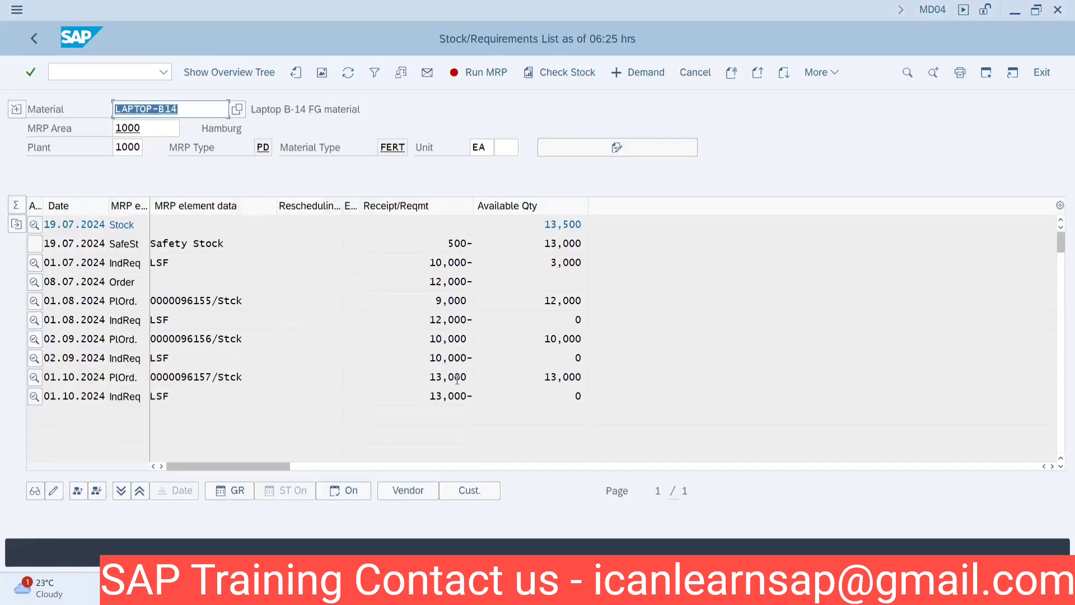
pyautogui.hotkey('alt', 'Tab')
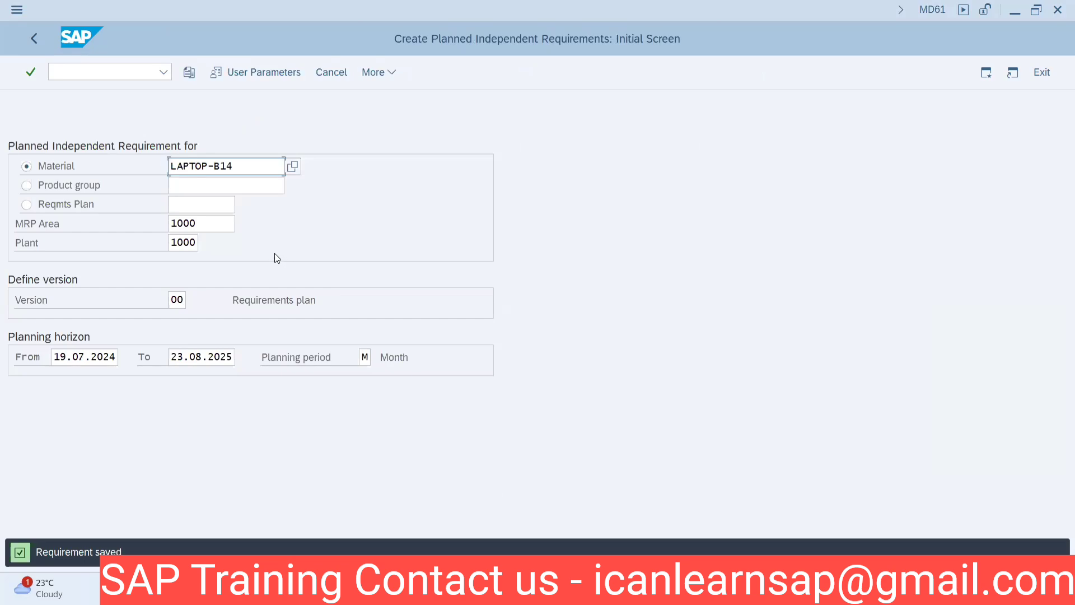
pyautogui.hotkey('alt', 'Tab')
pyautogui.press('Tab')
pyautogui.press('Tab')
pyautogui.press('Tab')
pyautogui.press('Tab')
pyautogui.press('Tab')
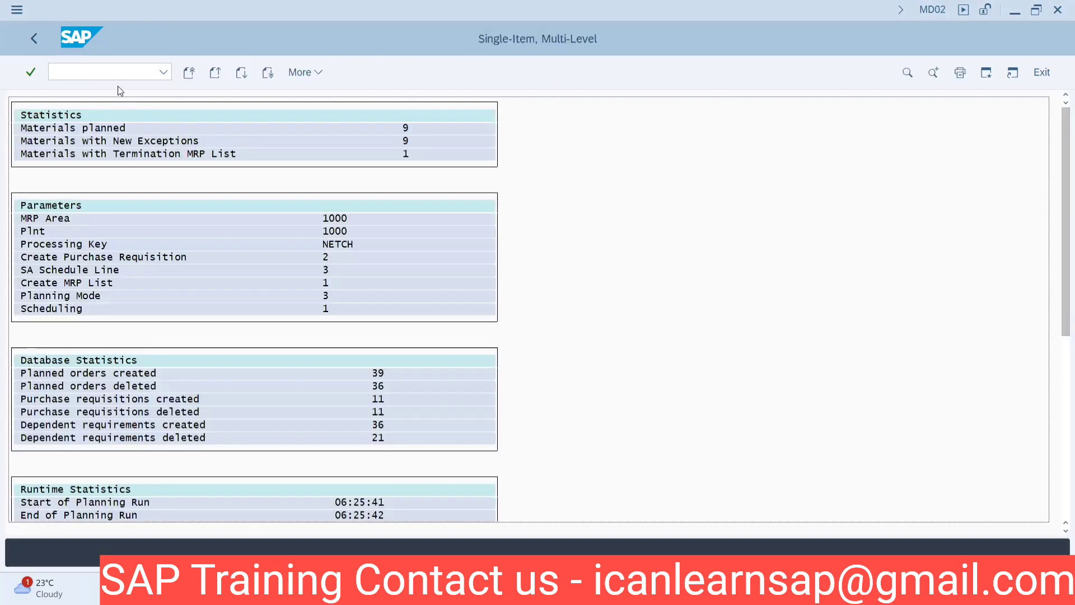
# Rerun MRP for LAPTOP-B14 in plant 1000 with planning mode 3.
pyautogui.click(35, 43)
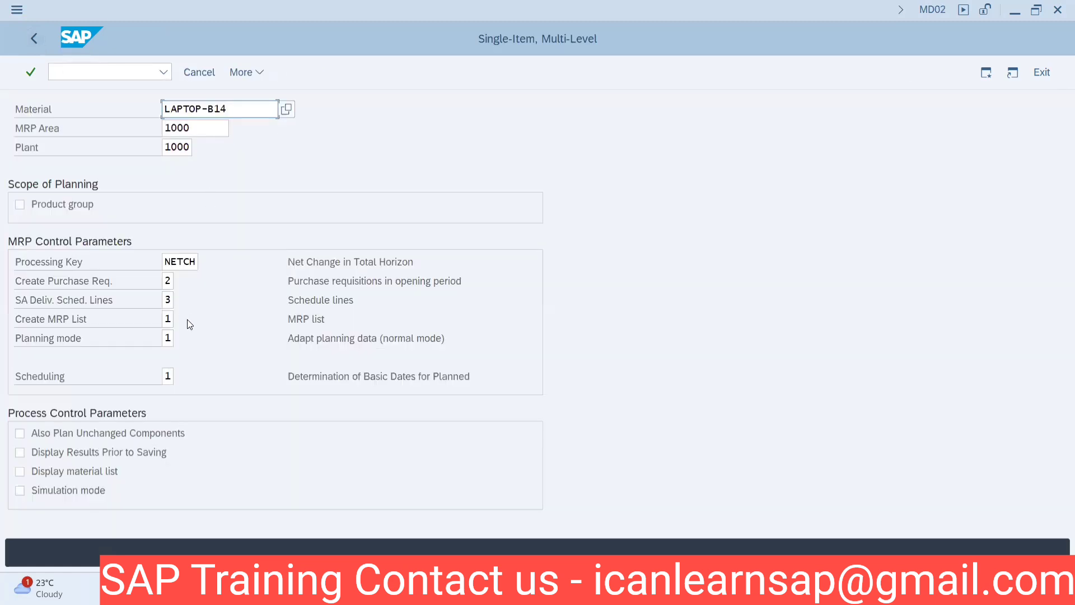
pyautogui.click(168, 342)
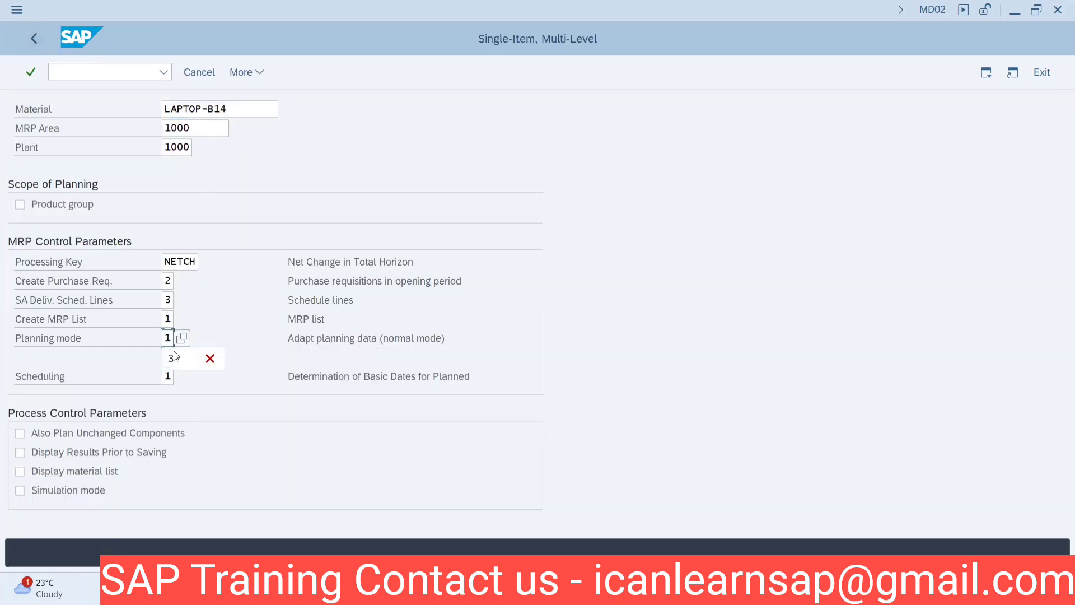
pyautogui.click(174, 360)
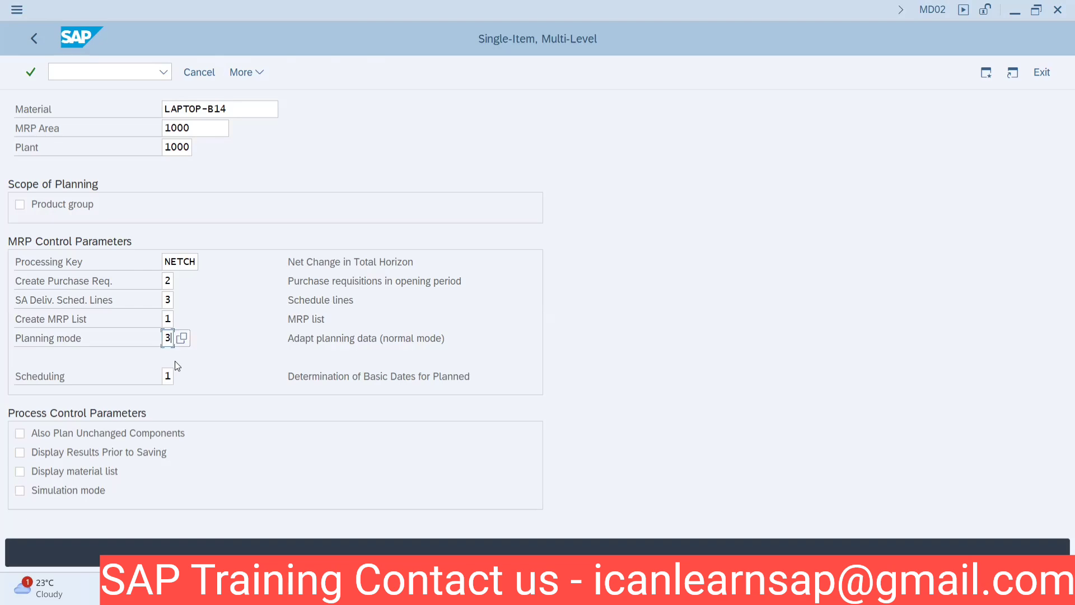
pyautogui.press('Return')
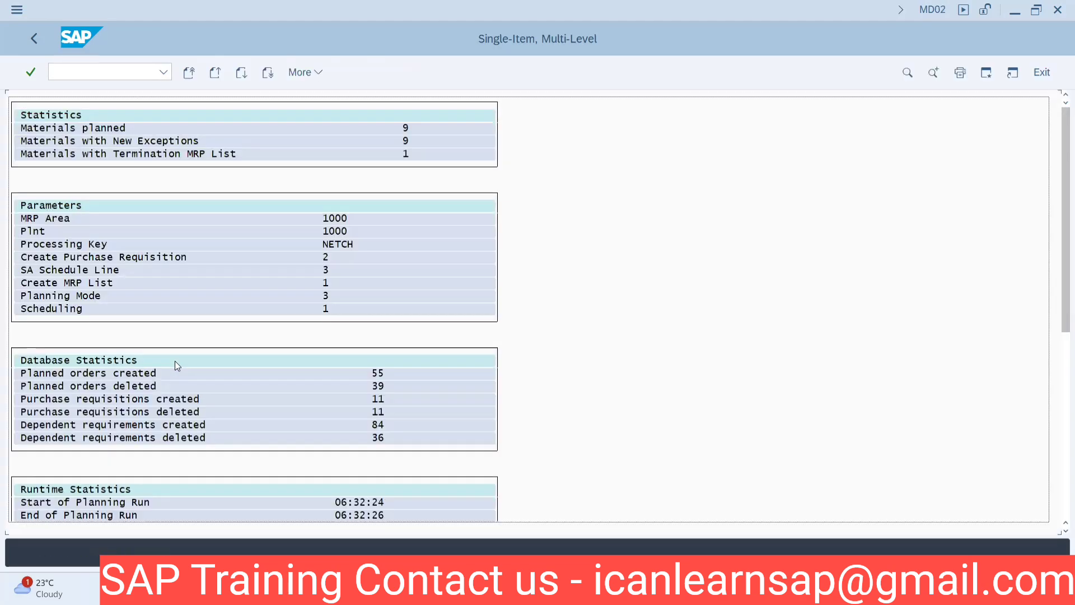
pyautogui.hotkey('alt', 'Tab')
pyautogui.hotkey('alt', 'Tab')
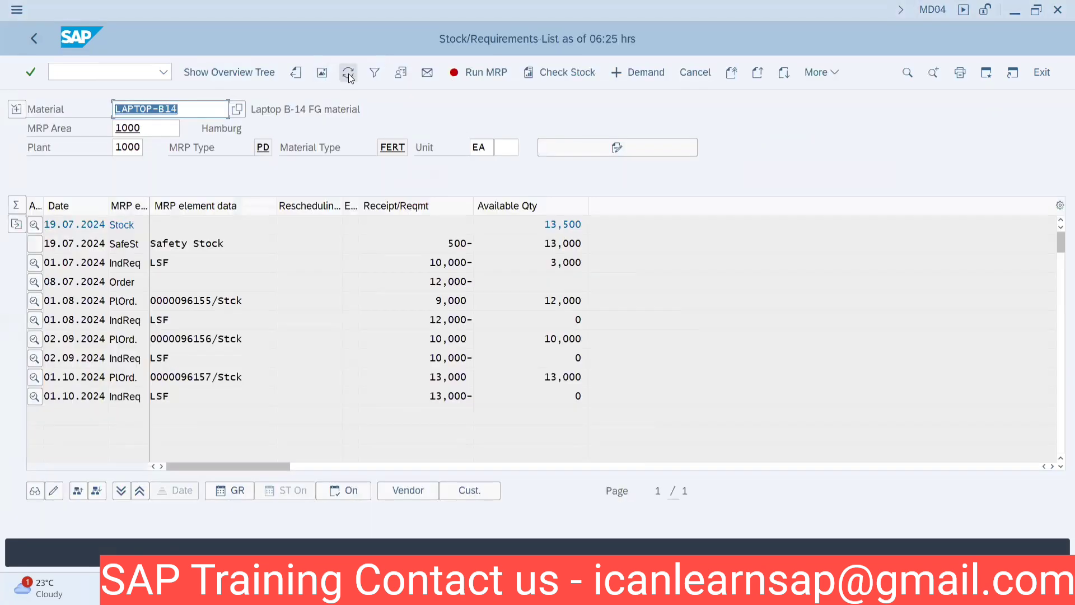
# Refresh LAPTOP-B14's stock/requirements list and review the 5,000-unit planned orders.
pyautogui.click(348, 73)
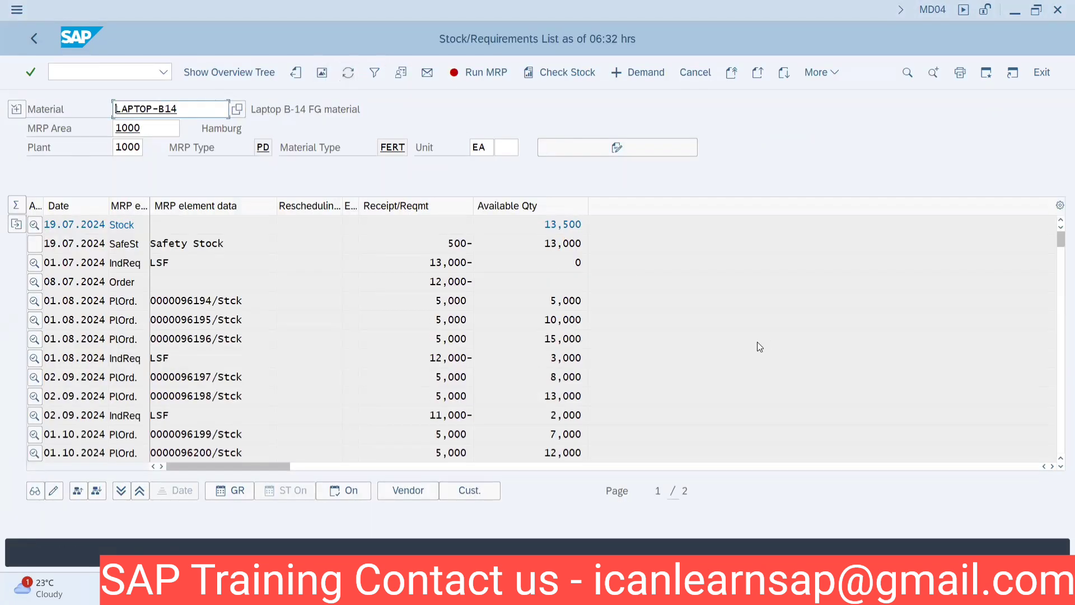
pyautogui.scroll(-3, 581, 349)
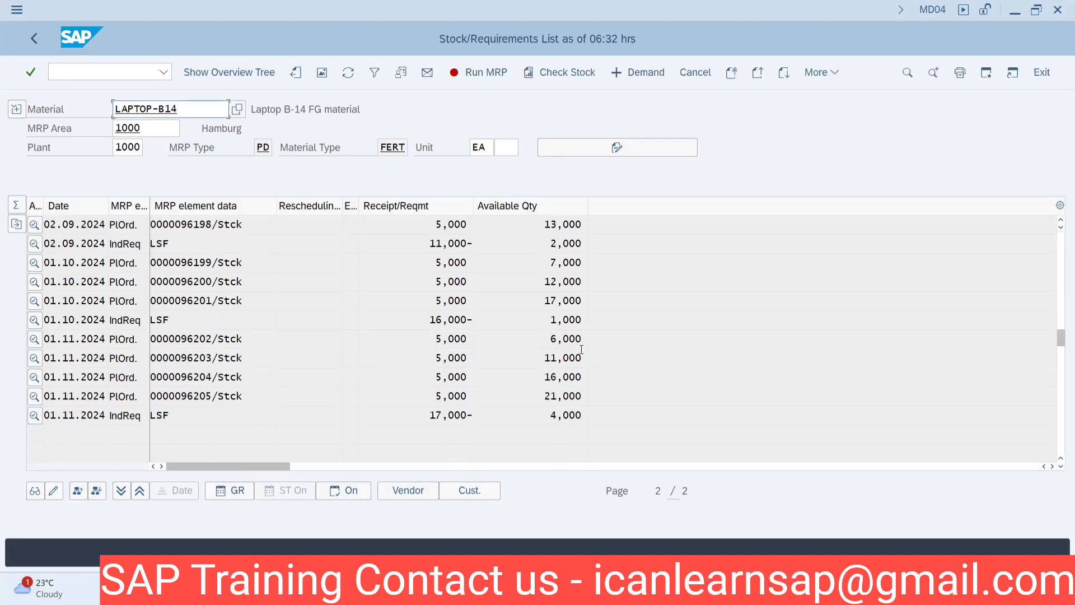
pyautogui.scroll(-1, 582, 350)
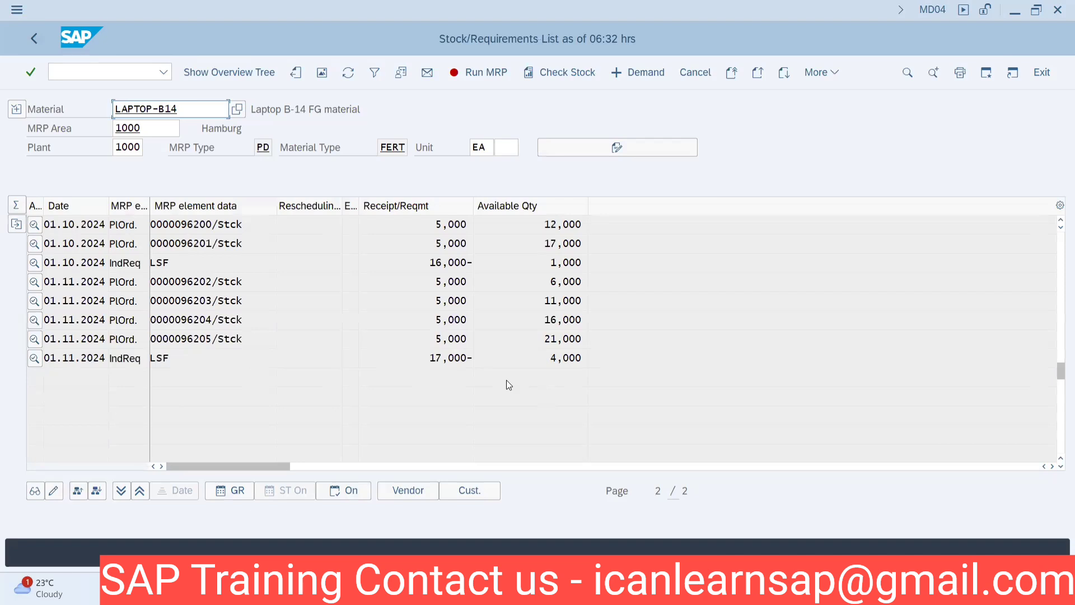
pyautogui.scroll(1, 516, 365)
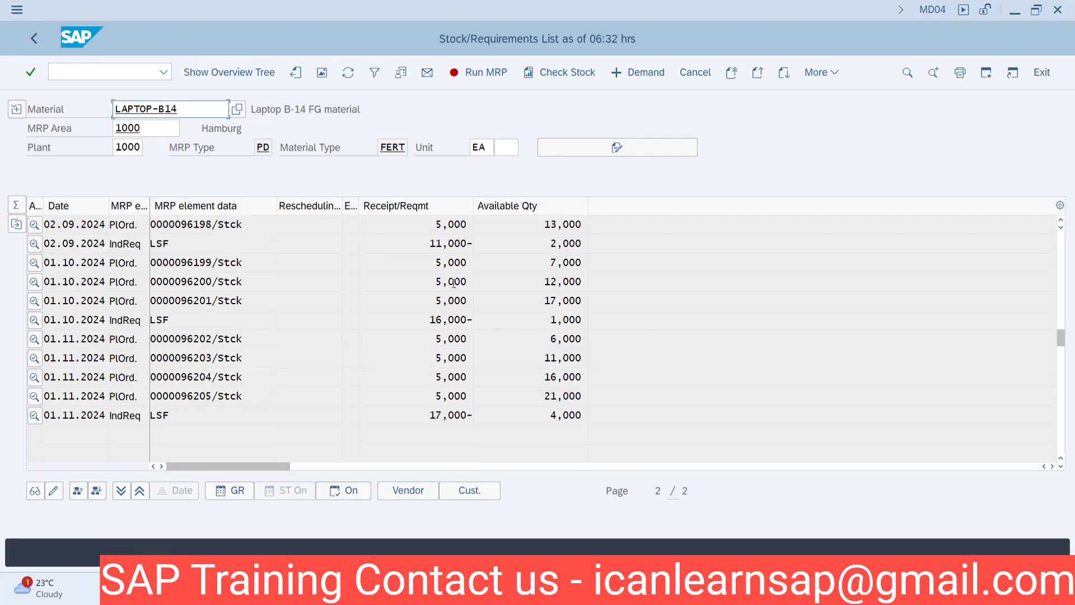
pyautogui.scroll(1, 454, 291)
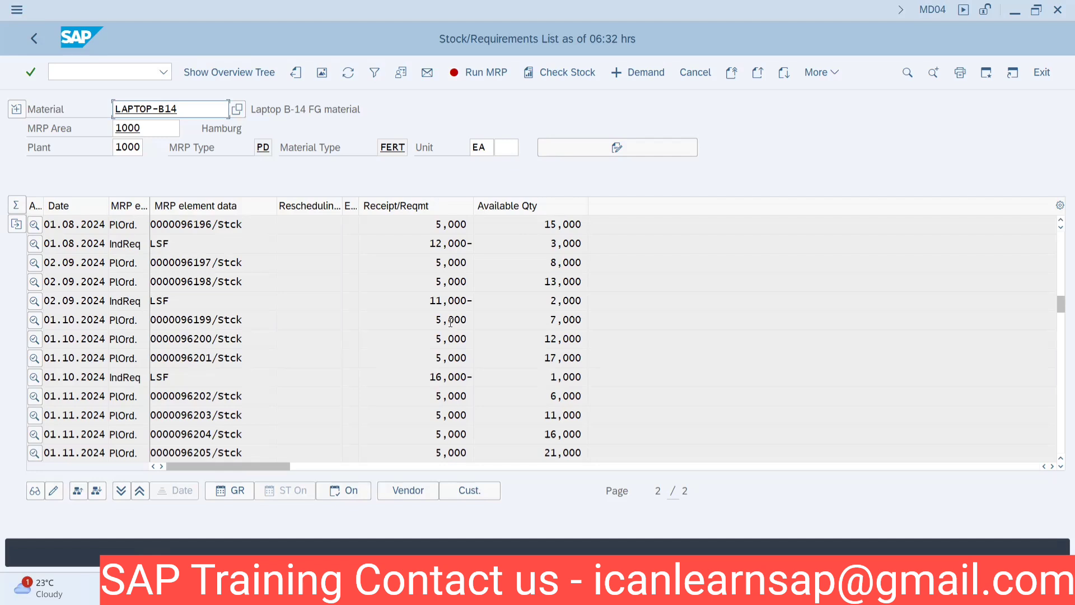
pyautogui.scroll(-1, 470, 324)
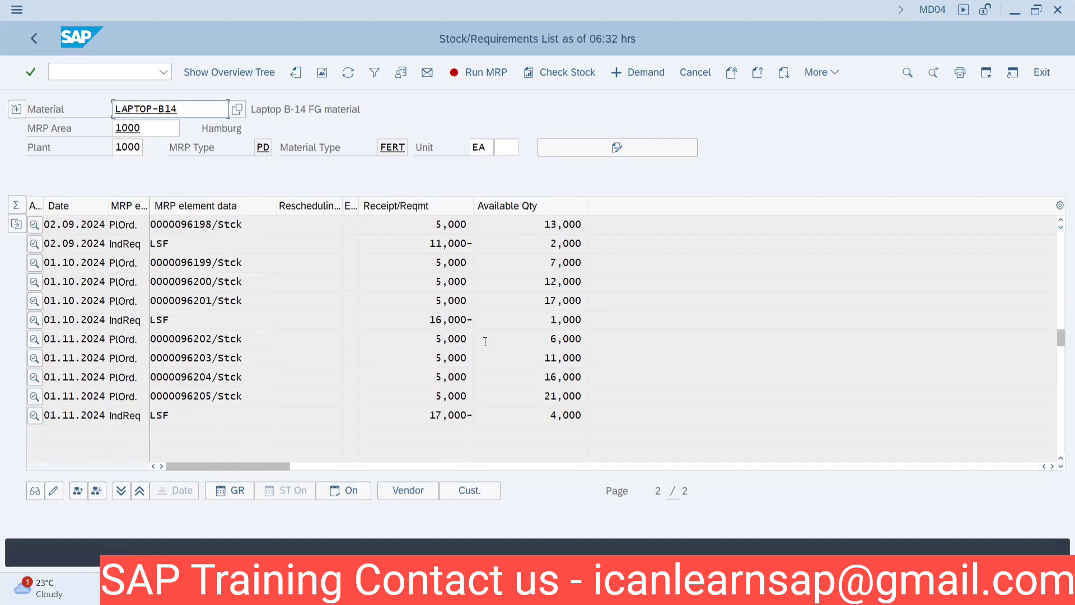
pyautogui.scroll(1, 485, 341)
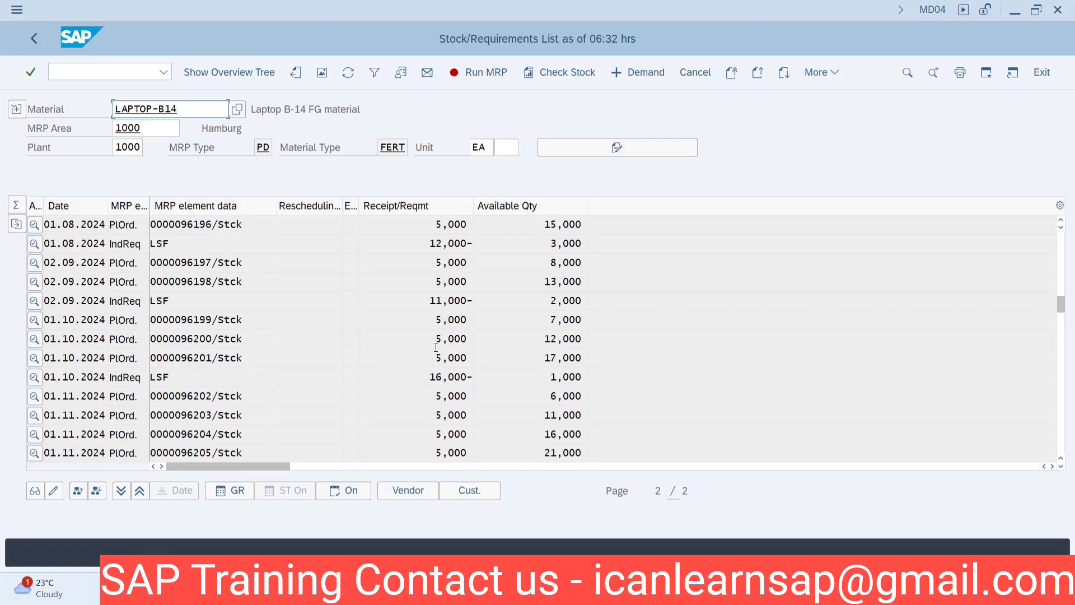
pyautogui.click(456, 396)
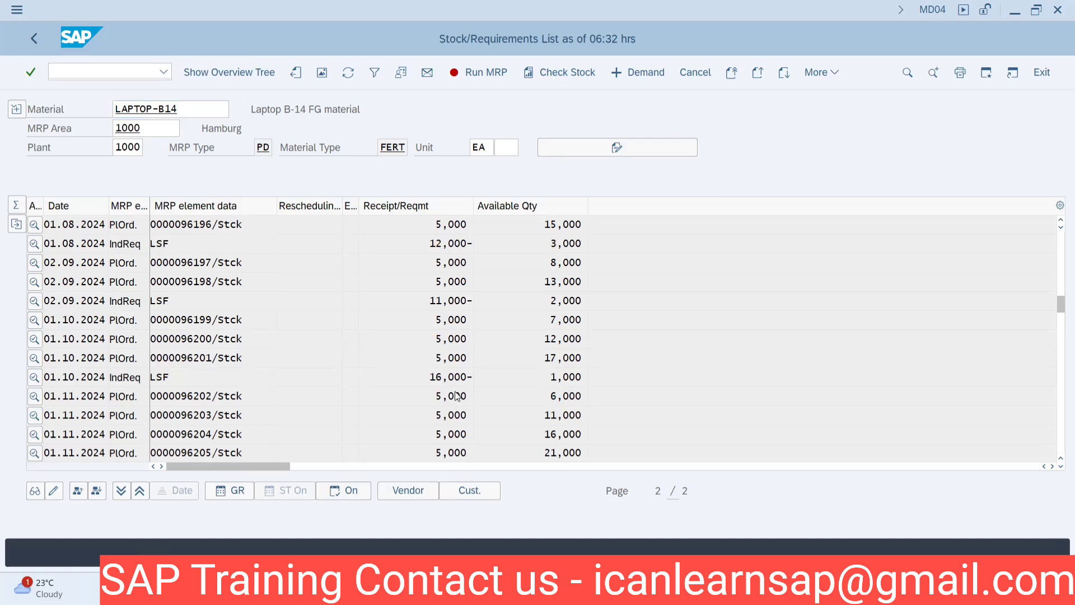
pyautogui.scroll(2, 456, 396)
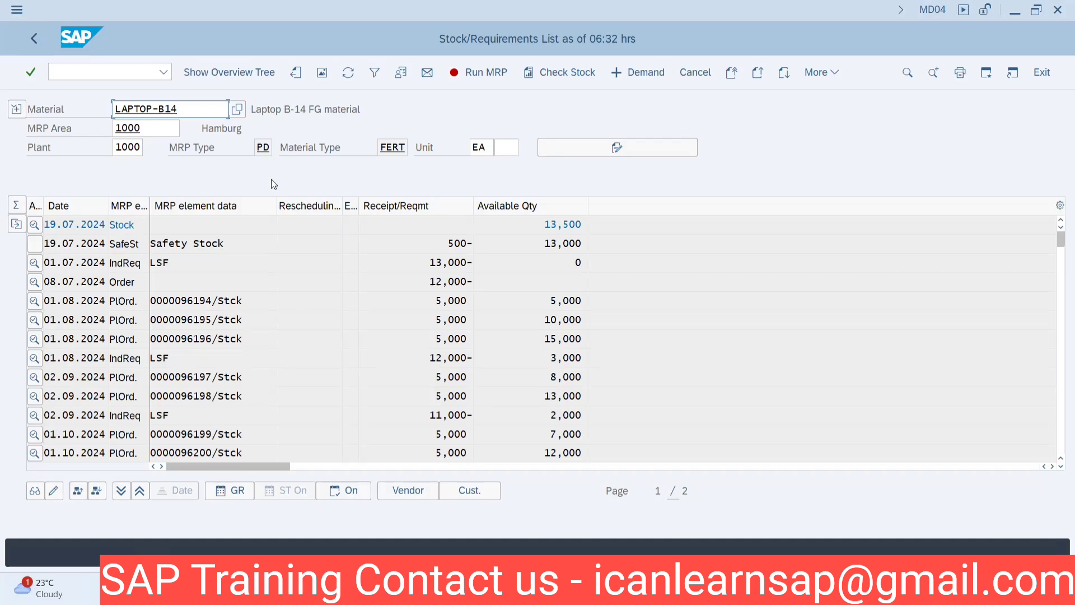
# Return to the static lot size PowerPoint presentation.
pyautogui.hotkey('alt', 'Tab')
pyautogui.press('Tab')
pyautogui.press('Tab')
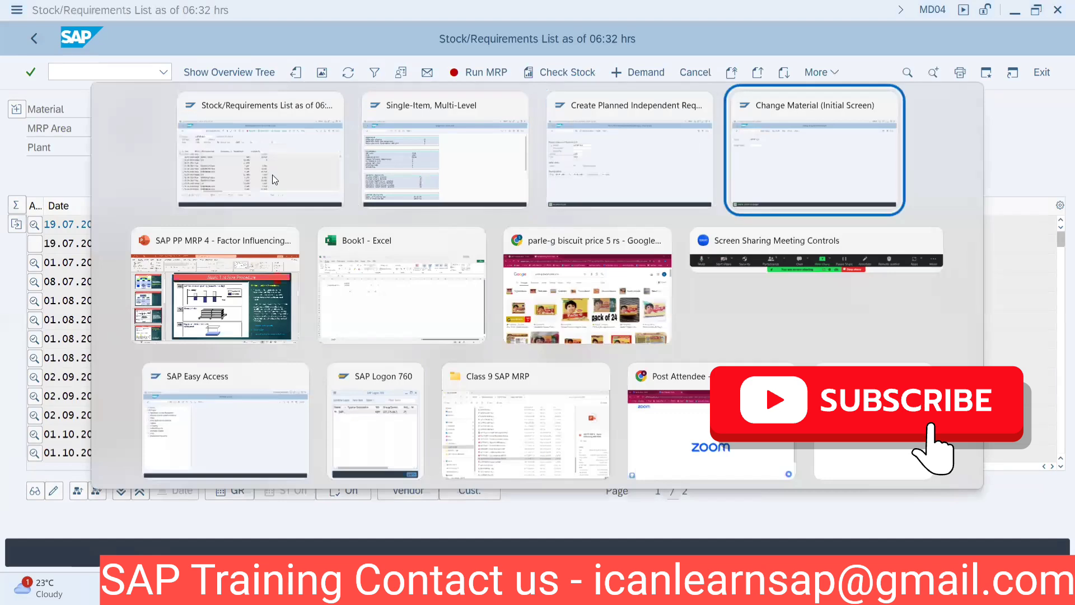
pyautogui.press('Tab')
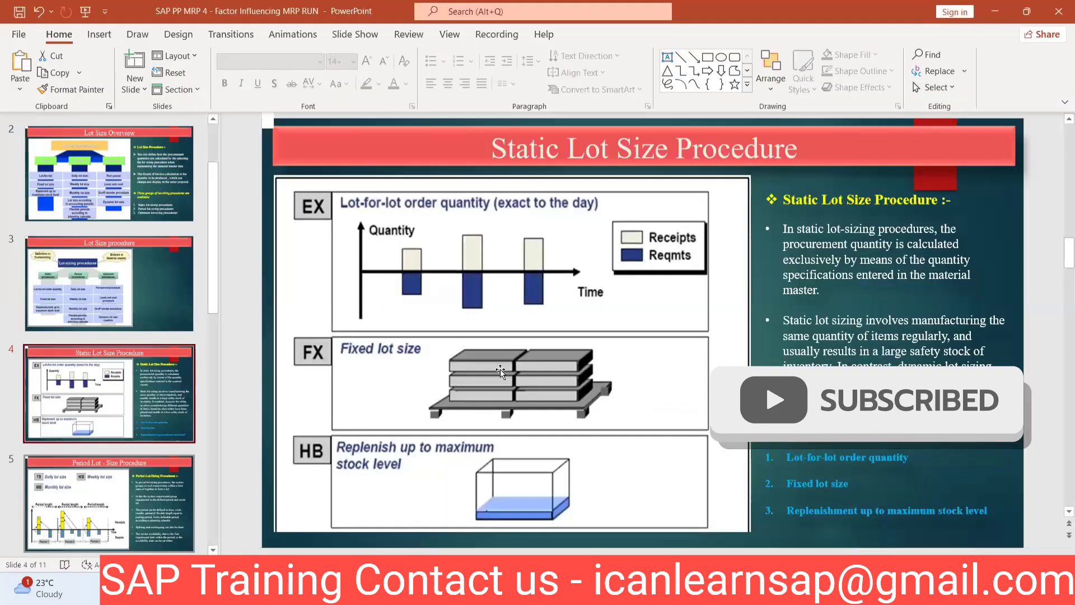